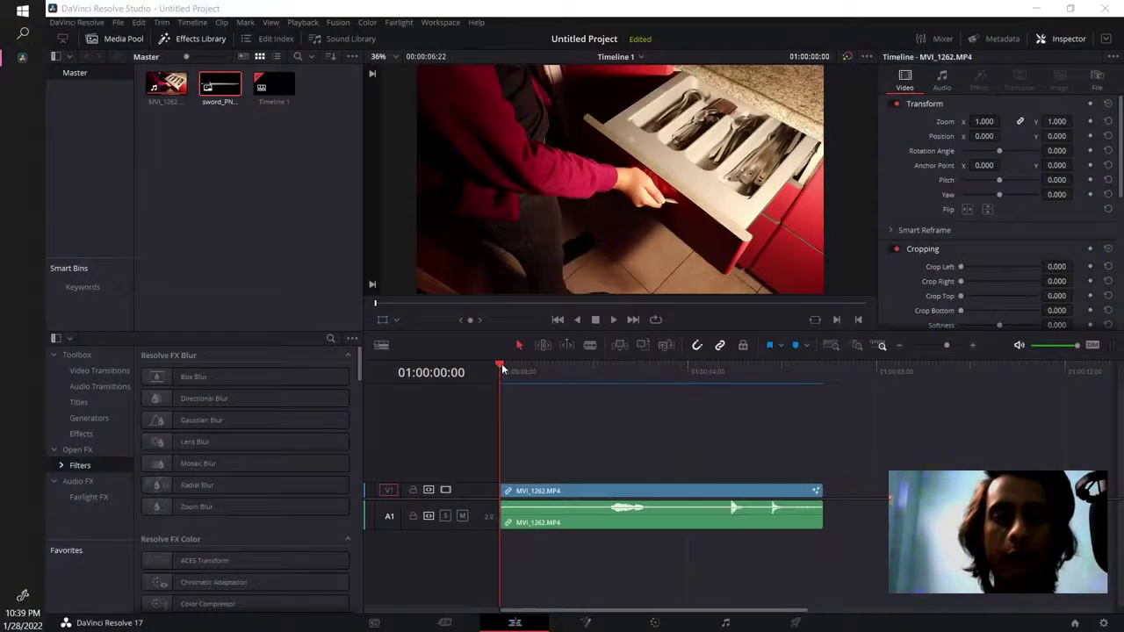
- Preview the drawer clip, move to Fusion and choose Tracker from a 'track' tool search
mouse_move(502, 369)
mouse_down()
mouse_move(773, 379)
mouse_move(503, 376)
mouse_up()
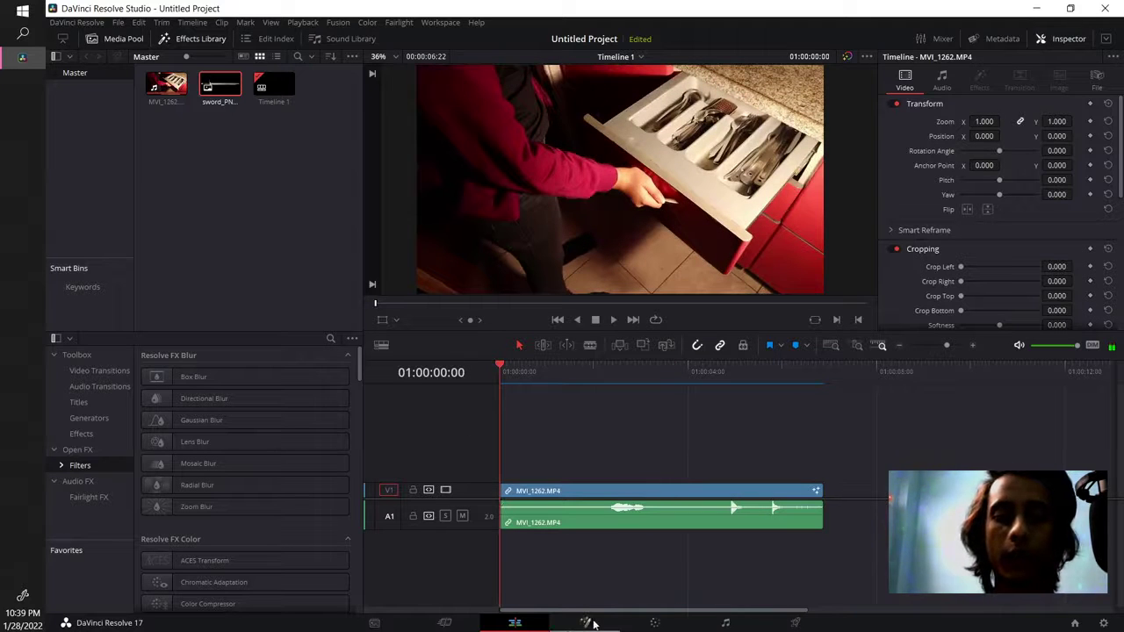
click(594, 623)
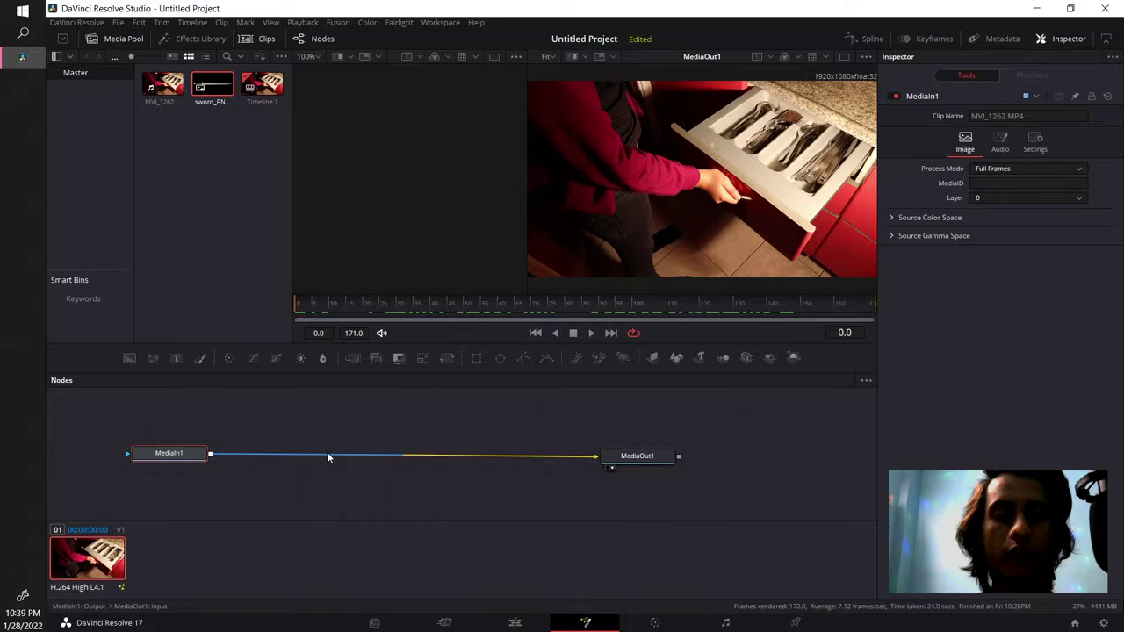
key(shift+space)
text(track)
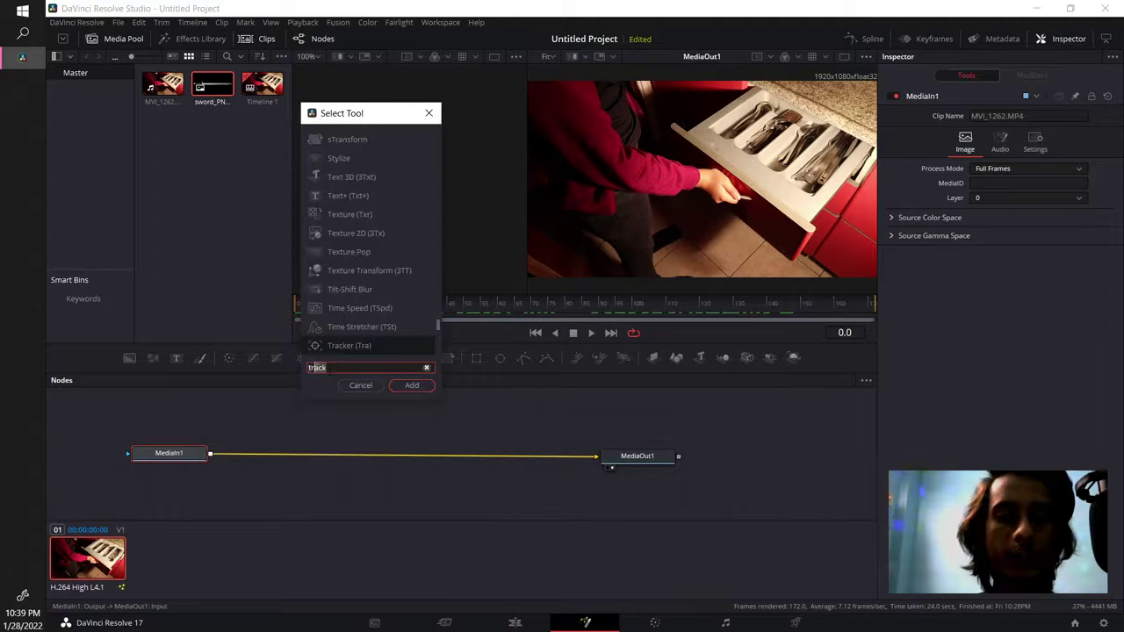
key(BackSpace)
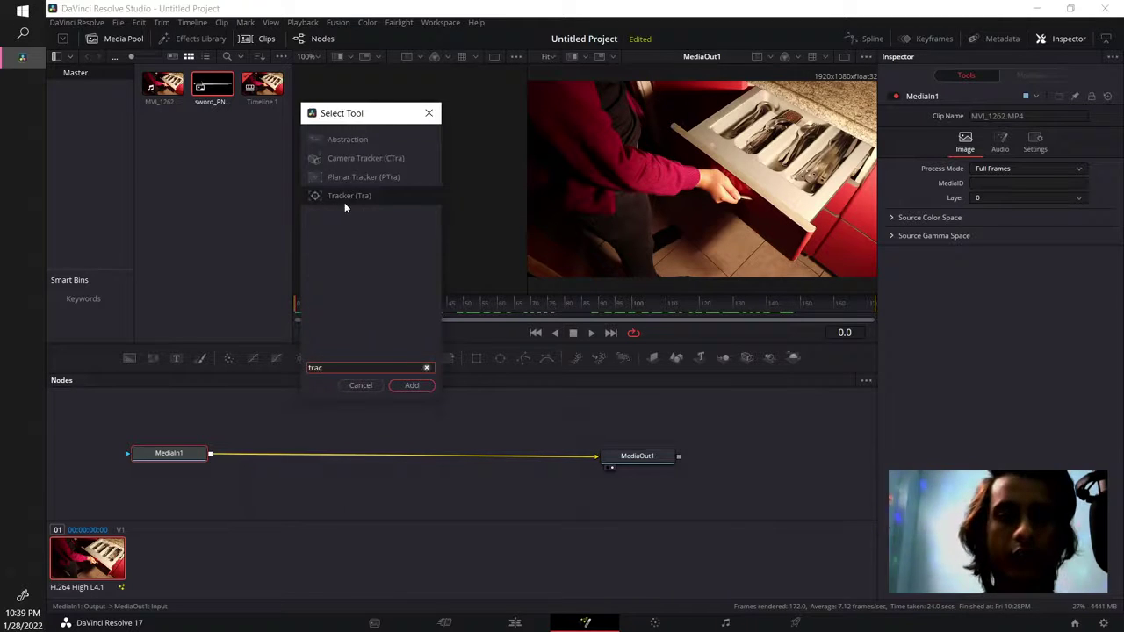
click(345, 196)
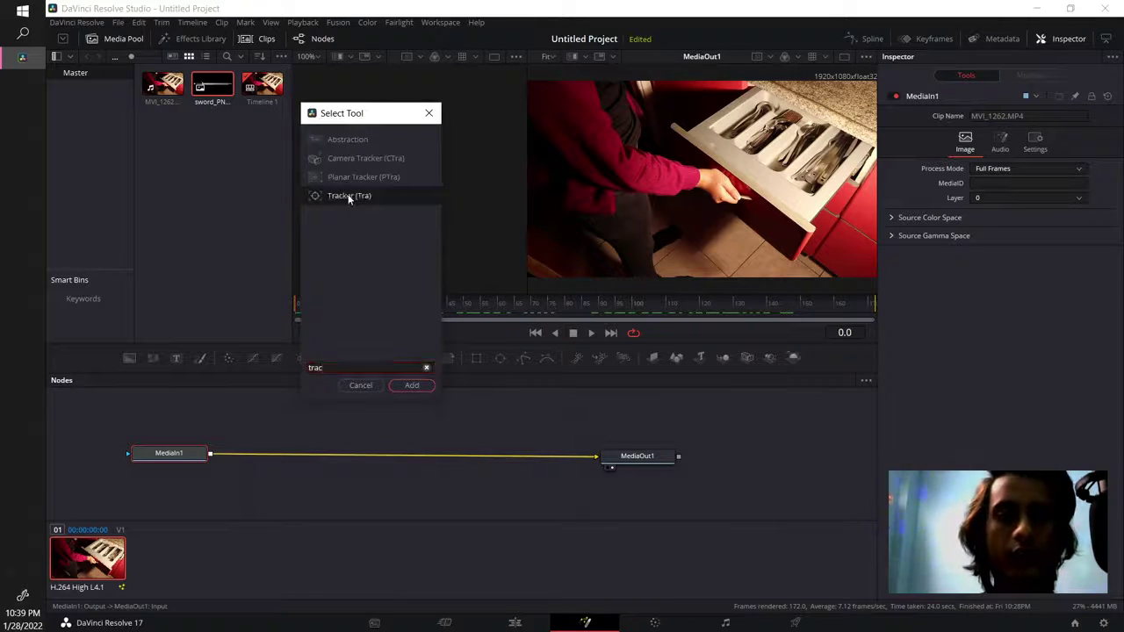
- Insert Tracker1 between MediaIn1 and MediaOut1 and track the drawer point forward
click(418, 389)
drag(296, 463, 403, 464)
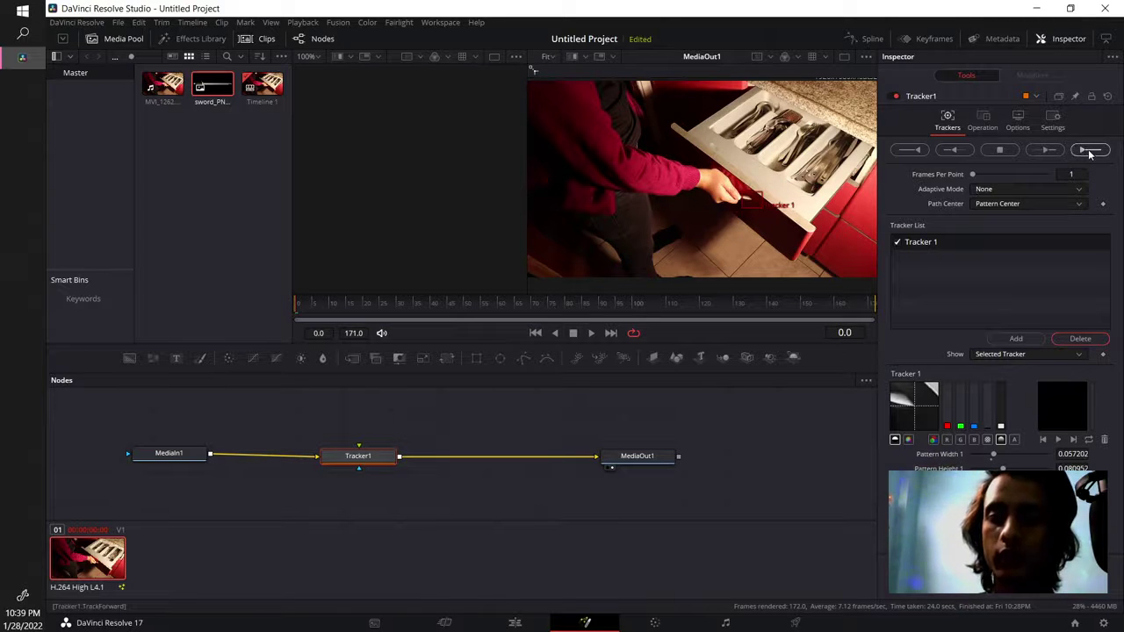
click(1090, 150)
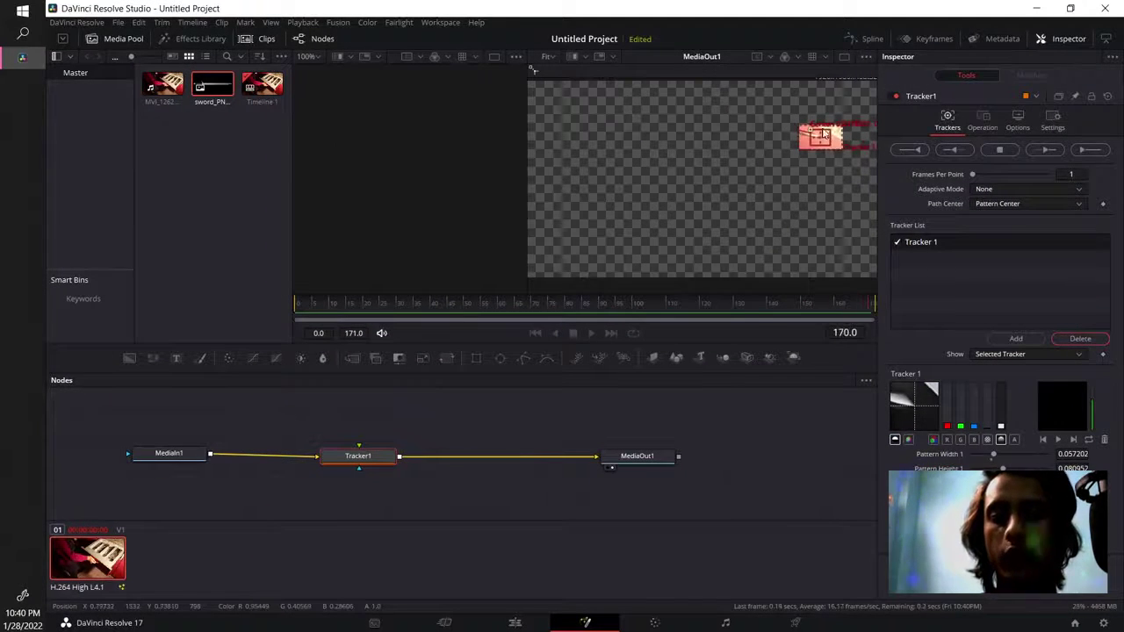
click(706, 364)
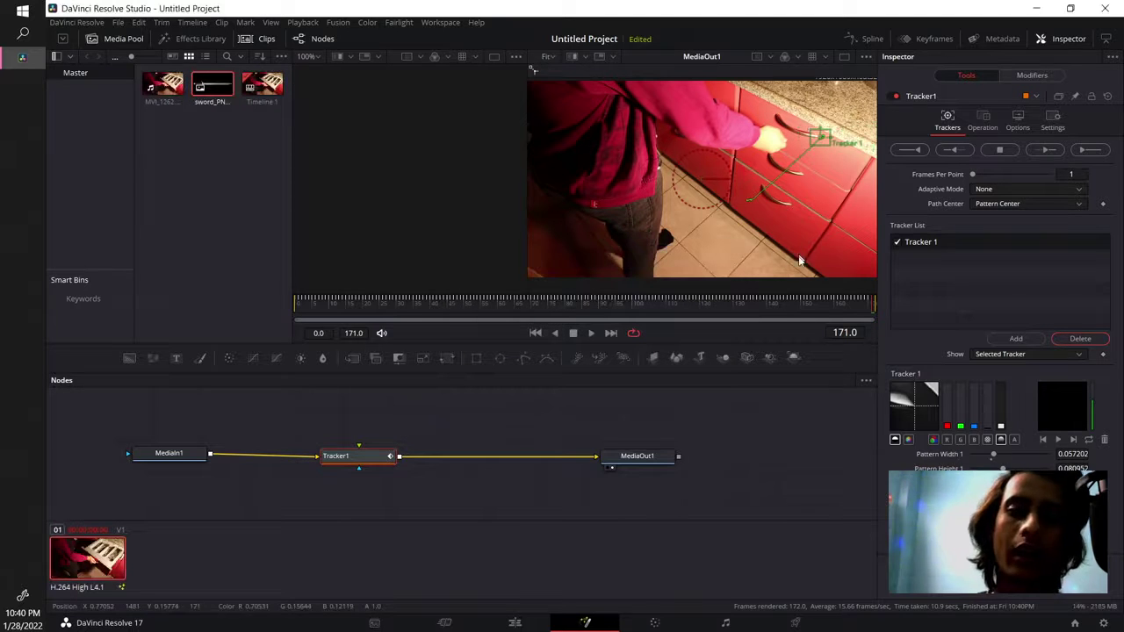
- Play back the tracked clip, then drag the sword image into the node graph
drag(870, 301, 418, 346)
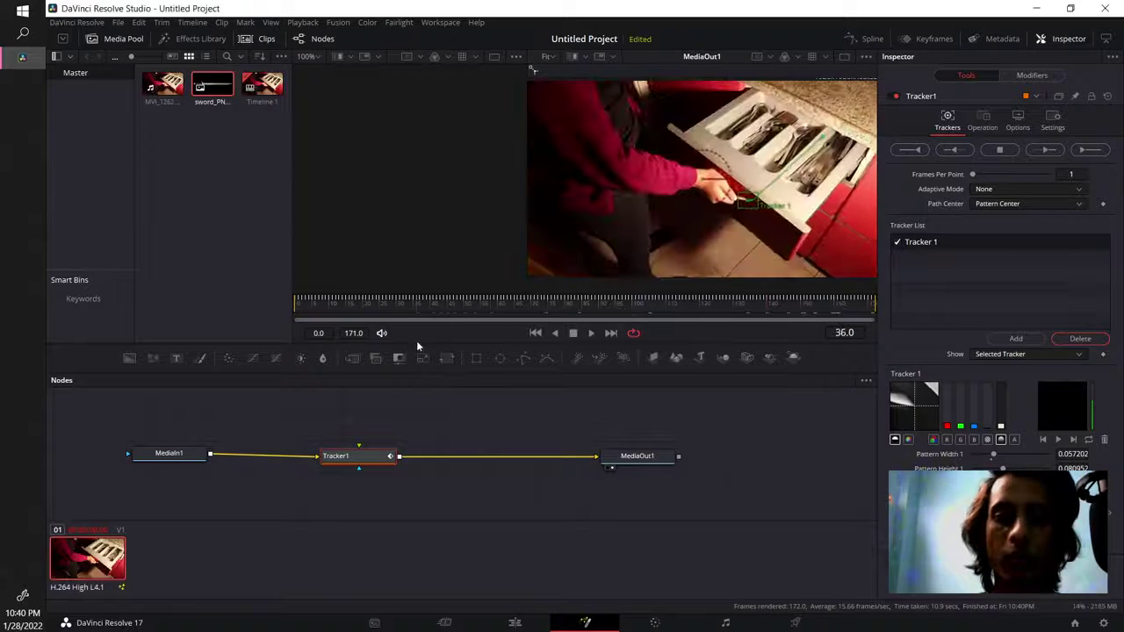
key(space)
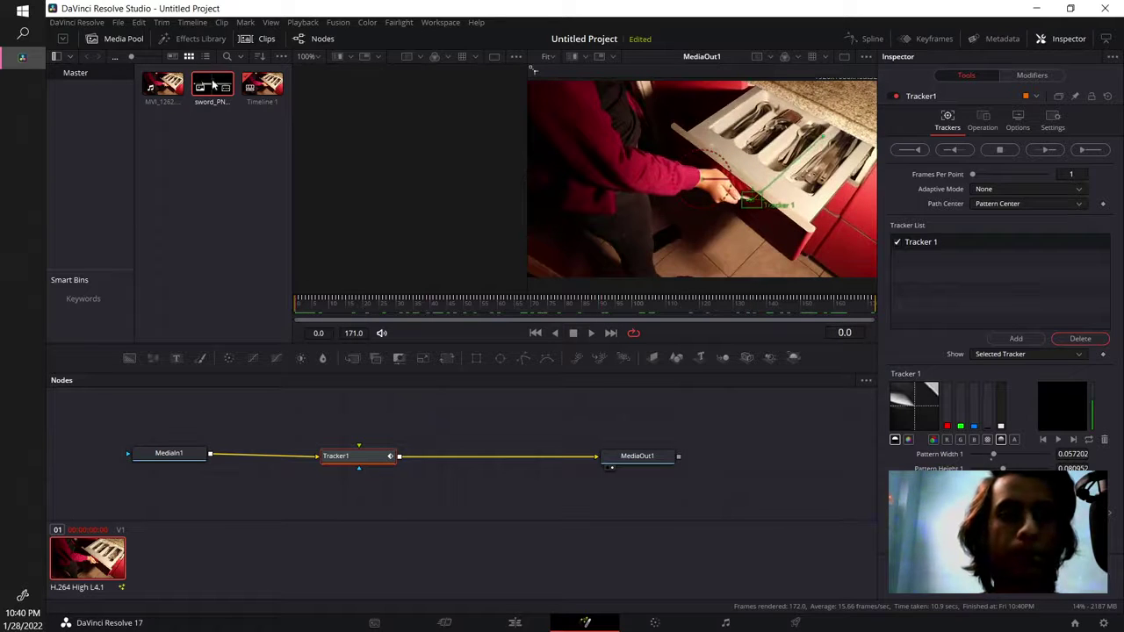
drag(213, 84, 357, 470)
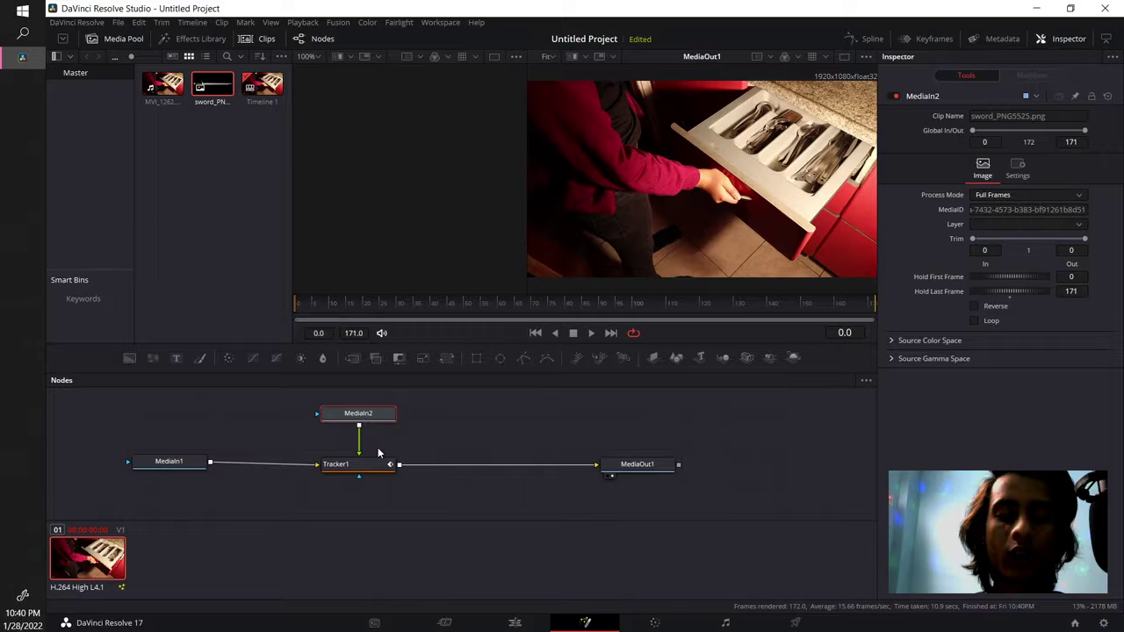
- Nudge the MediaIn2 sword node slightly higher and scrub frames to preview
drag(361, 415, 361, 405)
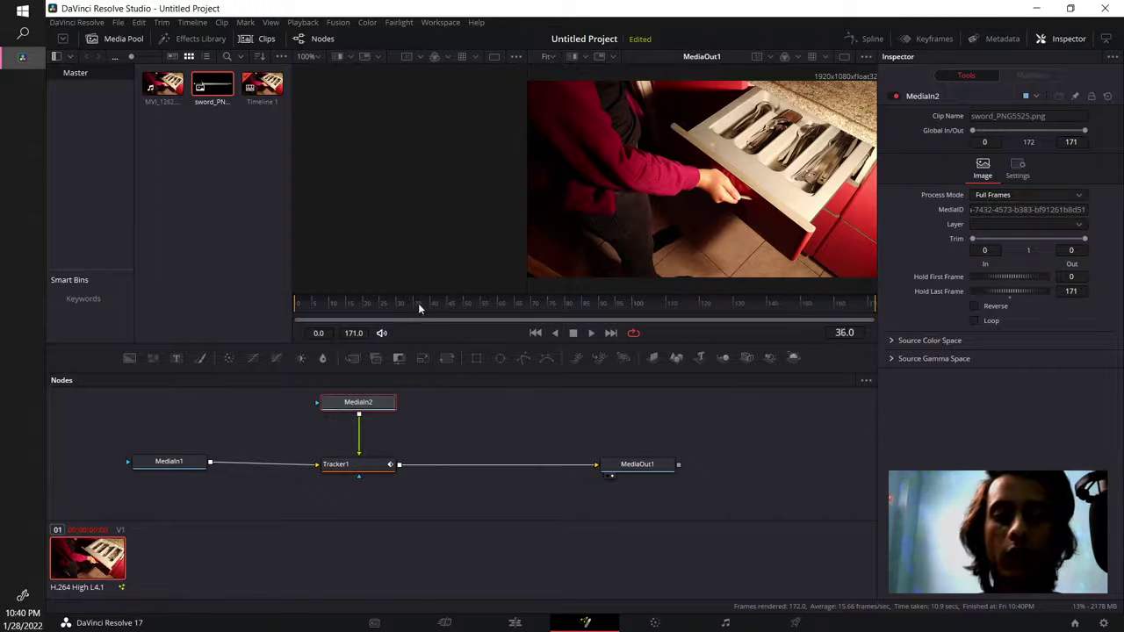
drag(419, 307, 243, 363)
- Set Tracker1's Operation to Match Move and scrub to preview the sword overlay
click(356, 470)
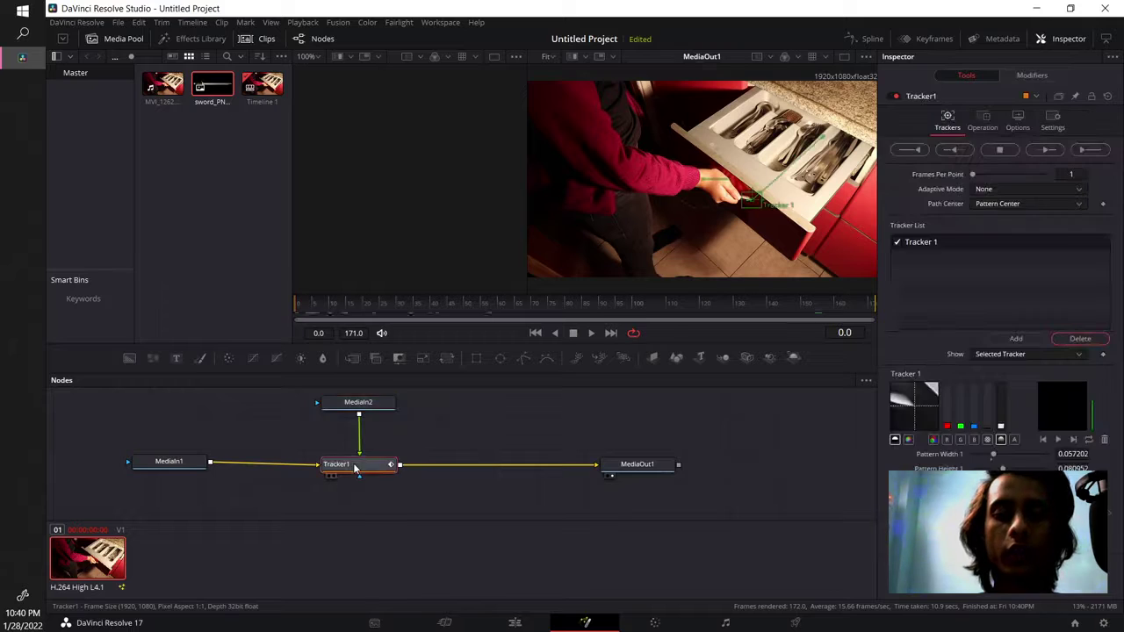
click(989, 125)
click(998, 148)
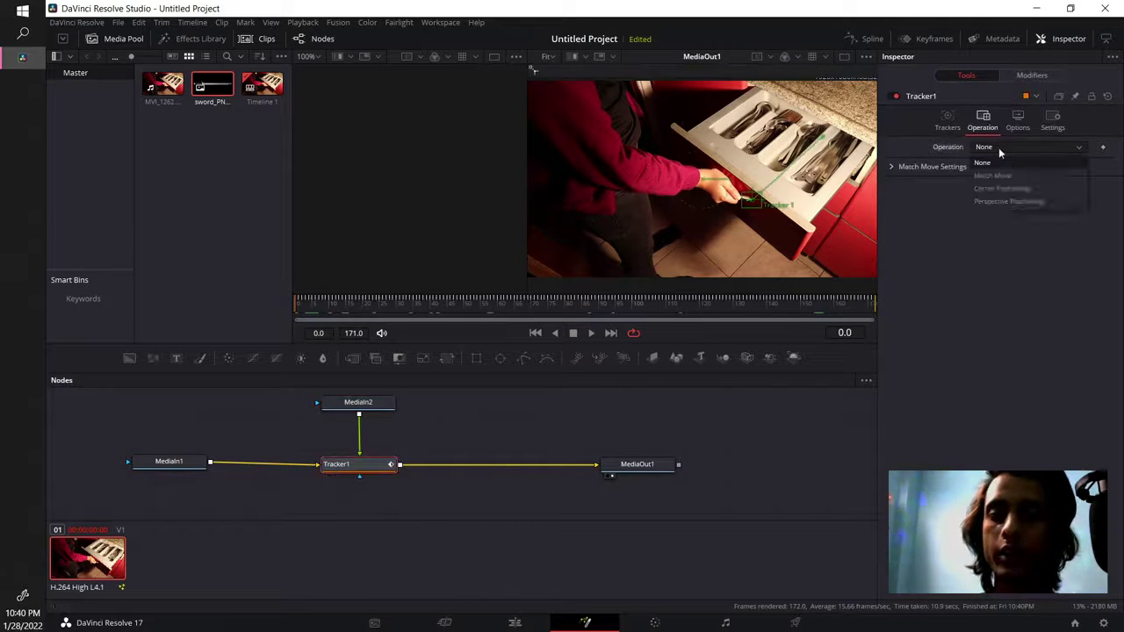
click(998, 176)
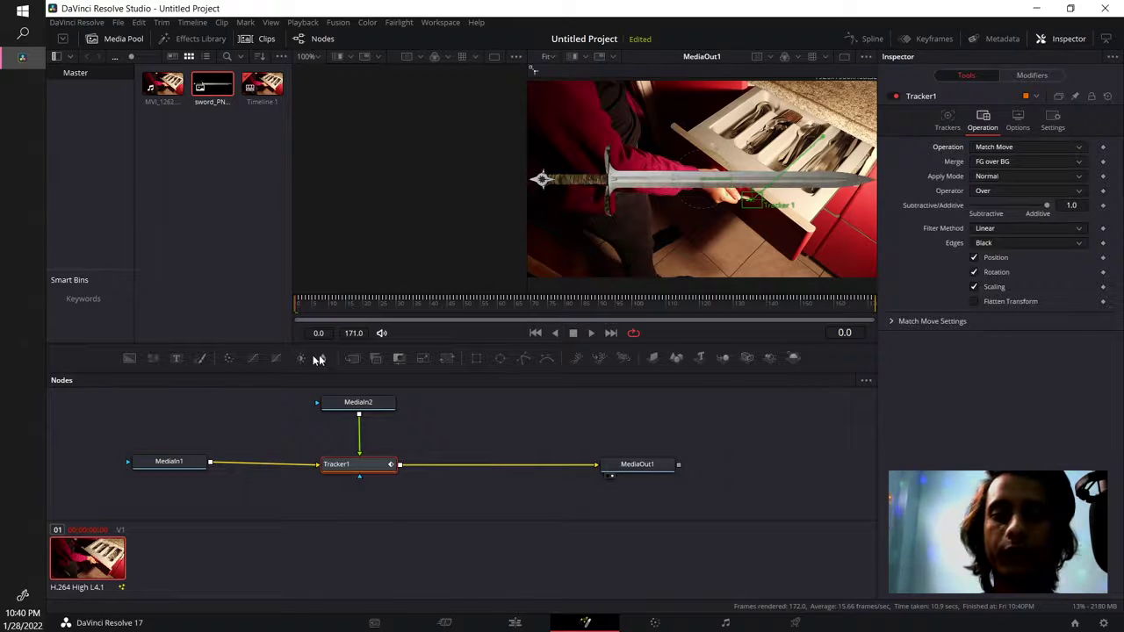
drag(309, 304, 239, 332)
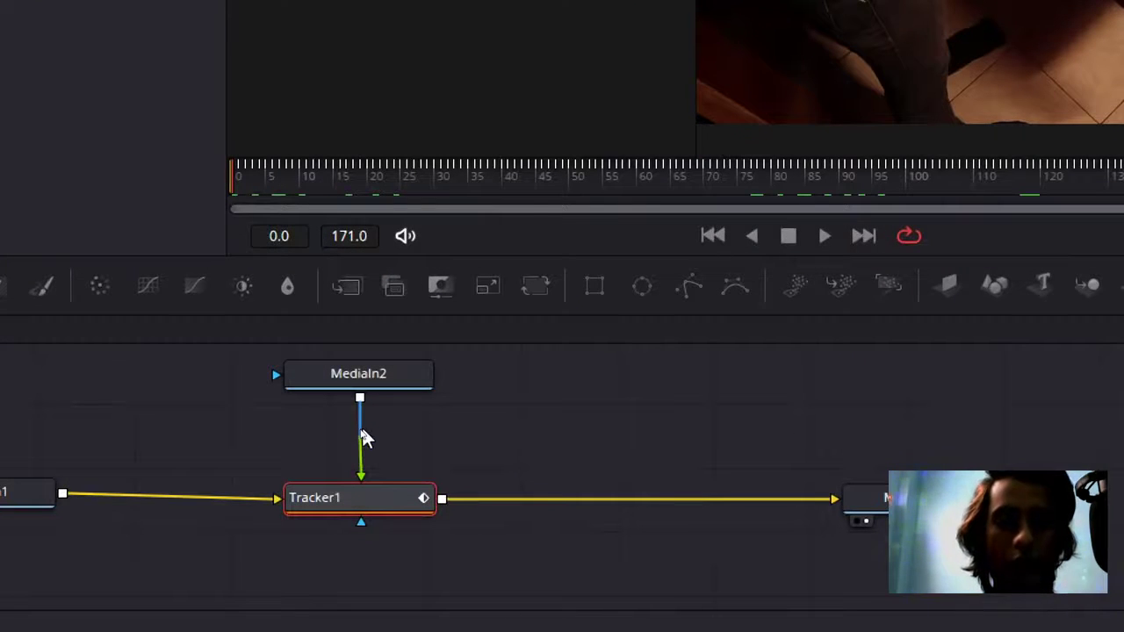
- Add a Transform node from the tool search and drop it onto the MediaIn2–Tracker1 link
key(shift+space)
text(Tracker)
key(BackSpace)
key(BackSpace)
key(BackSpace)
key(BackSpace)
key(BackSpace)
key(BackSpace)
key(BackSpace)
text(tra)
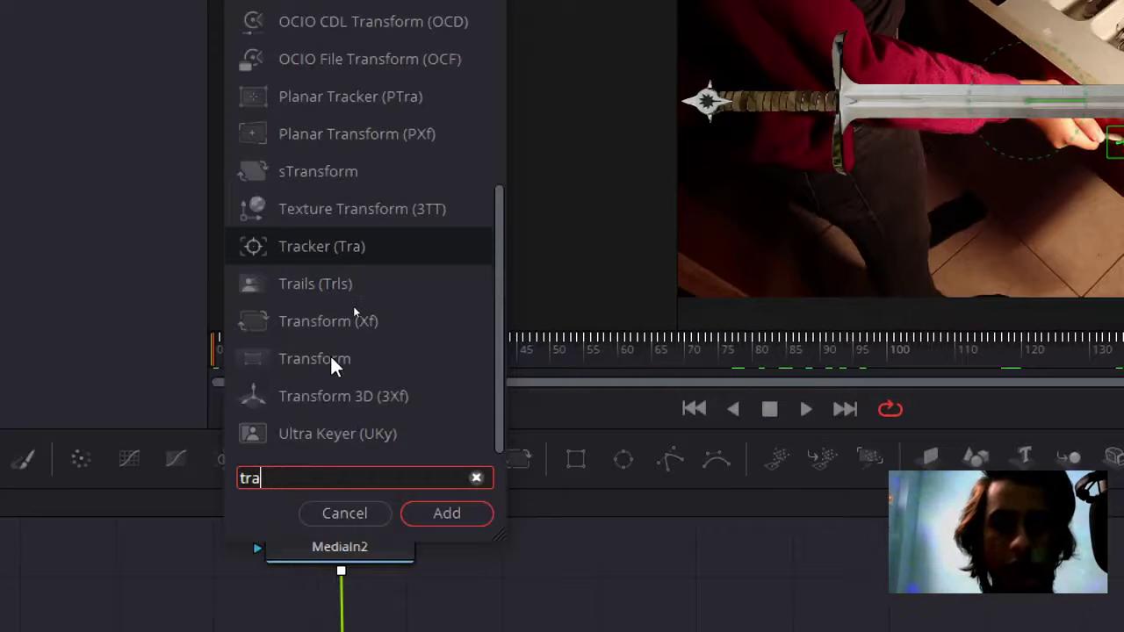
text(nsform)
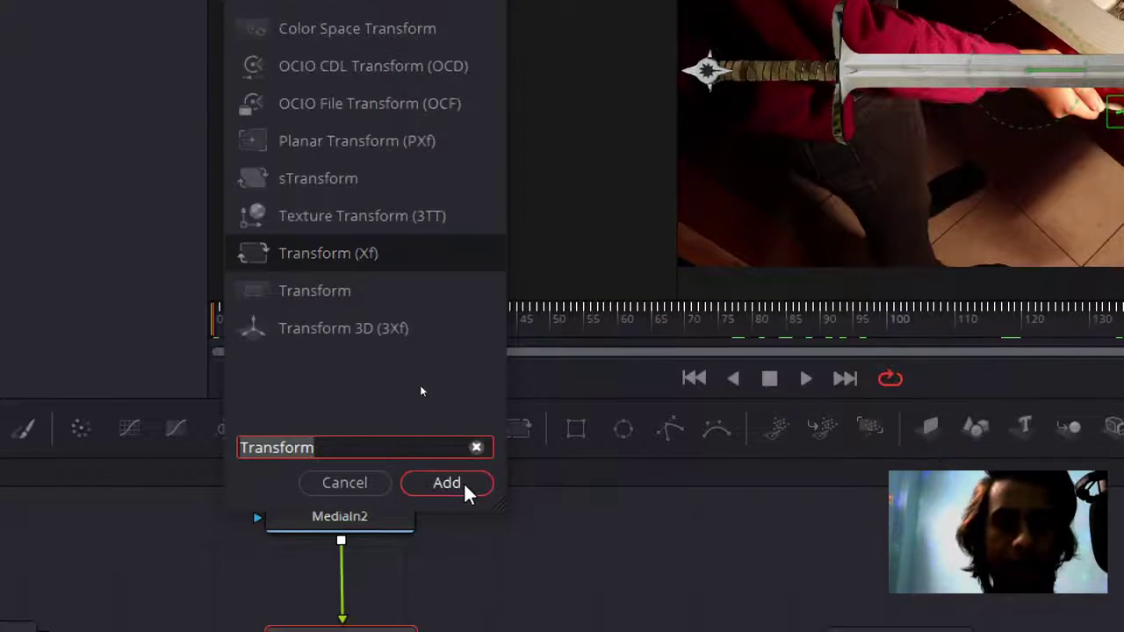
click(462, 517)
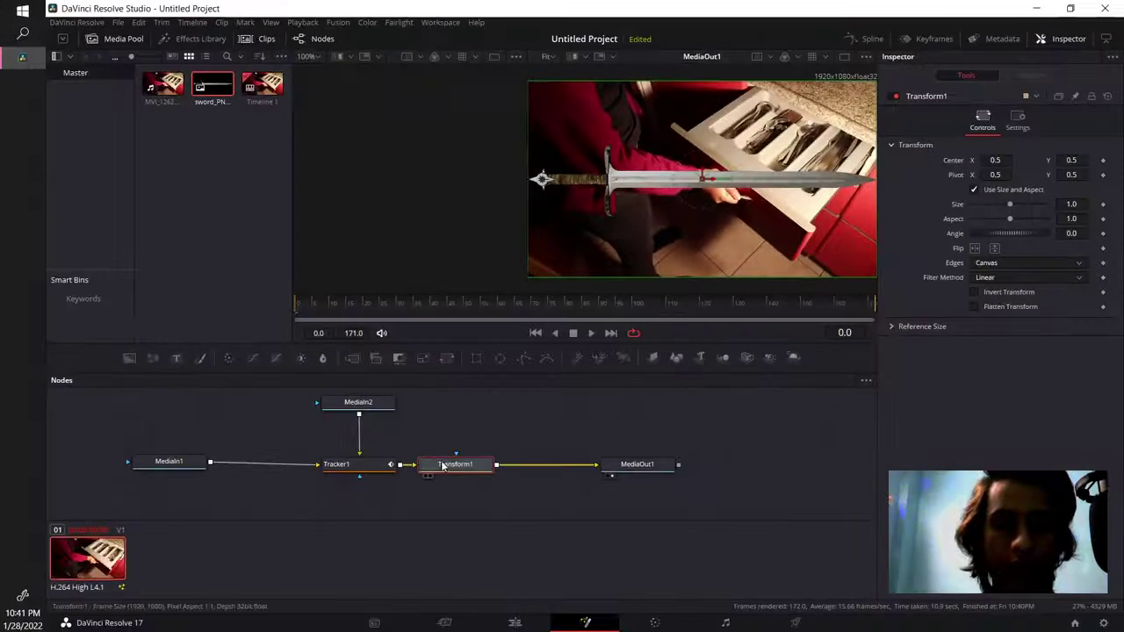
drag(469, 470, 541, 427)
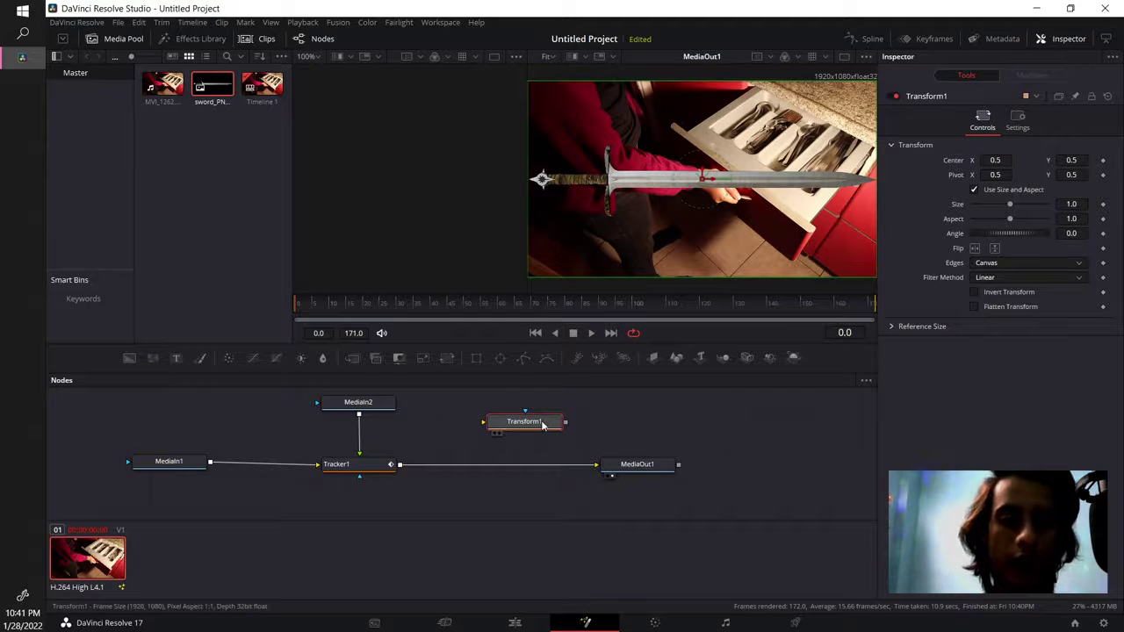
drag(542, 425, 360, 440)
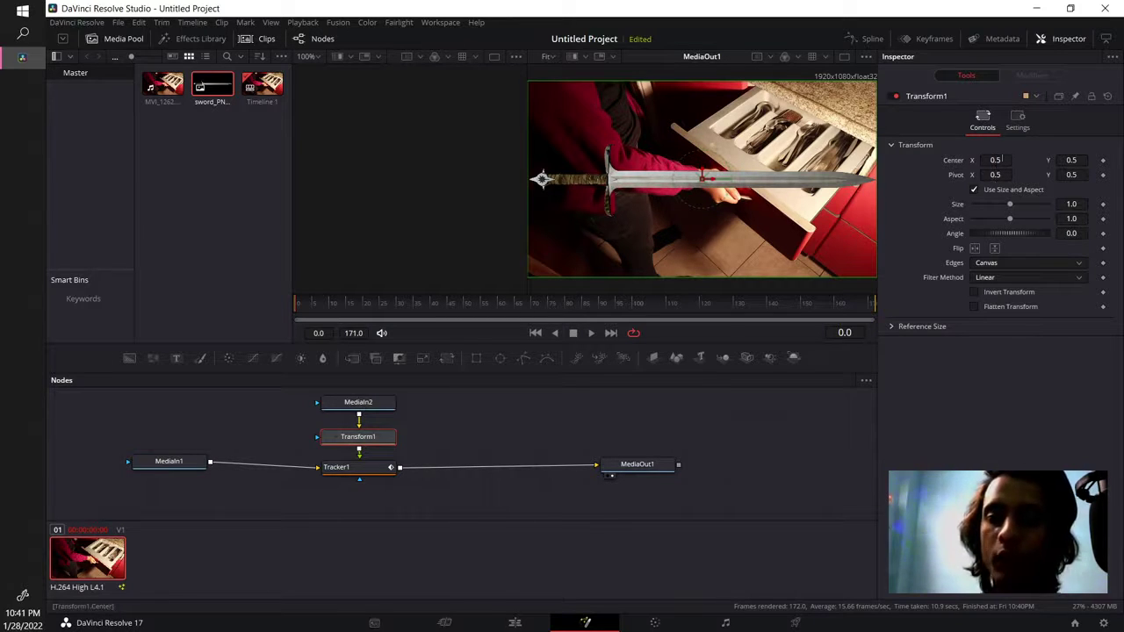
- Set Transform1 Center to 0.689/0.777, Angle 39.1 and Size 0.22, then play the comp
drag(708, 179, 762, 178)
mouse_move(1071, 160)
mouse_down()
mouse_move(1108, 160)
mouse_move(1065, 160)
mouse_up()
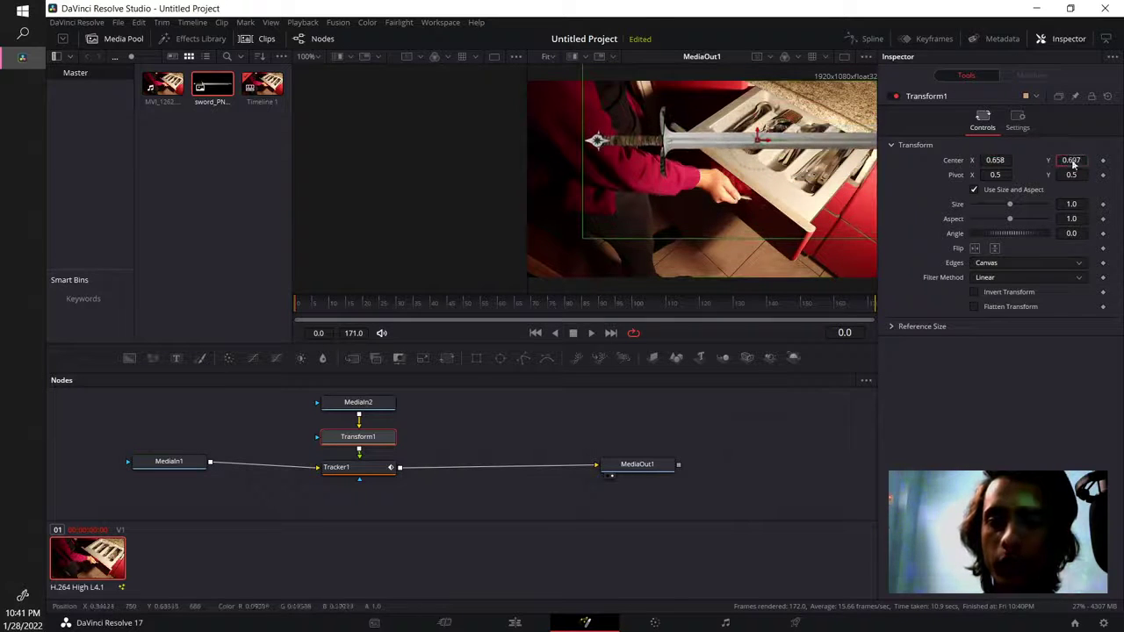
drag(1008, 235, 1019, 247)
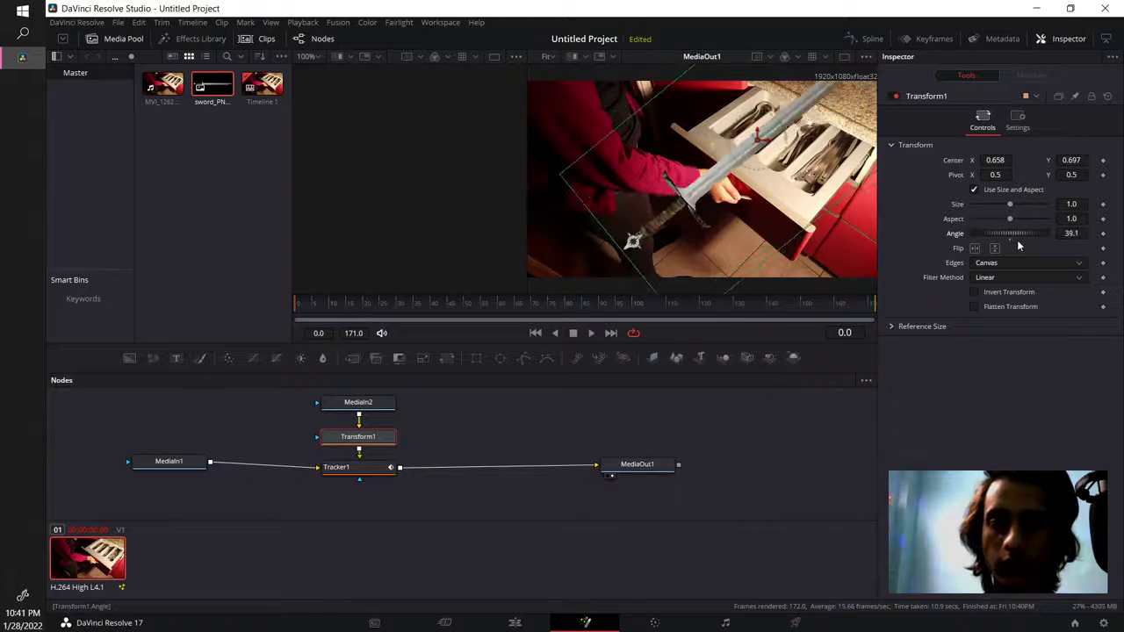
drag(1012, 205, 985, 214)
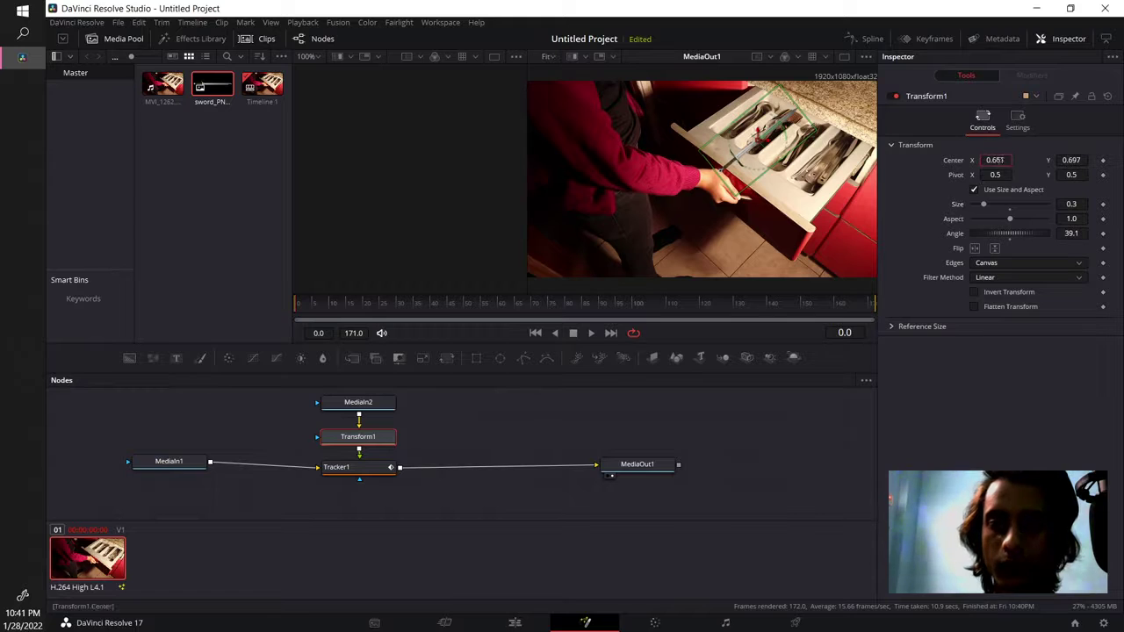
drag(999, 160, 1003, 160)
drag(1071, 160, 1086, 160)
drag(985, 206, 982, 204)
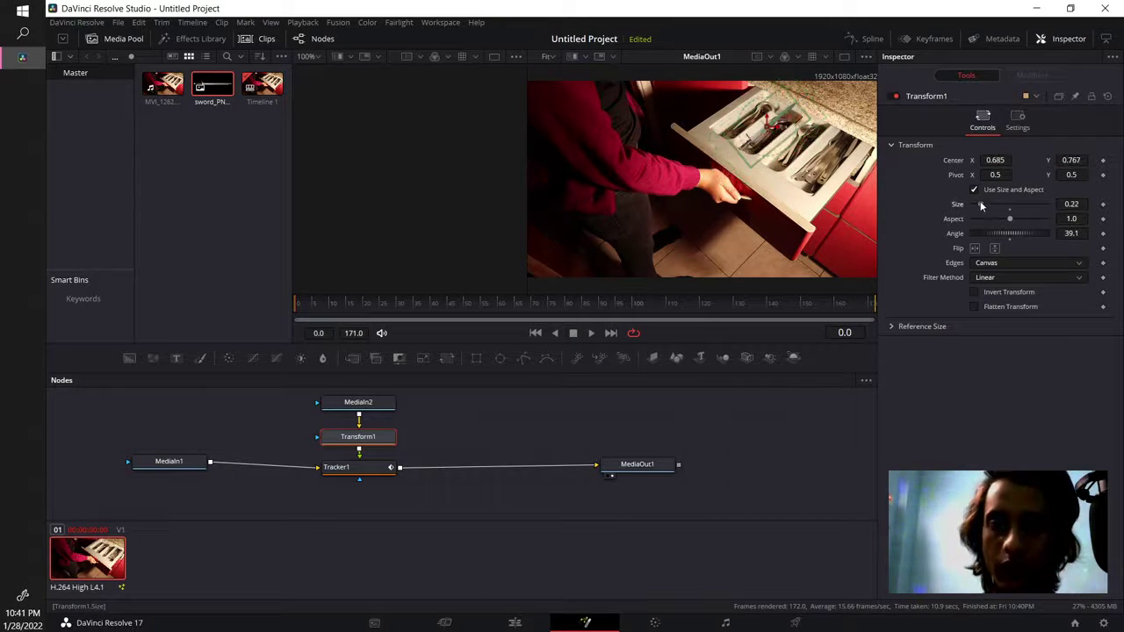
drag(996, 159, 1000, 160)
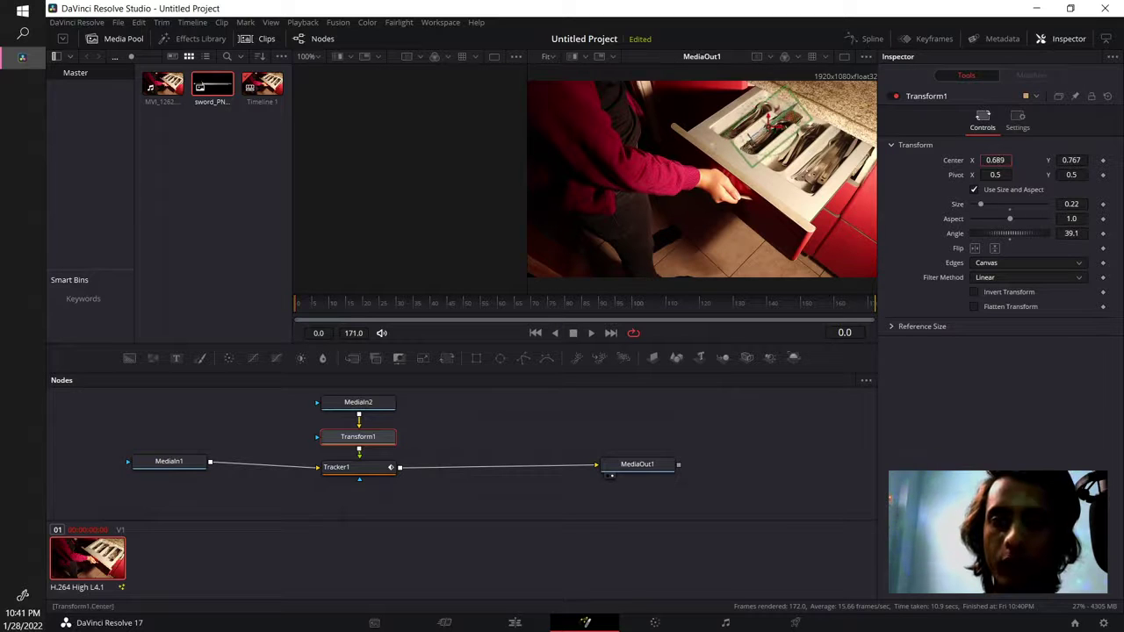
drag(1072, 160, 1074, 160)
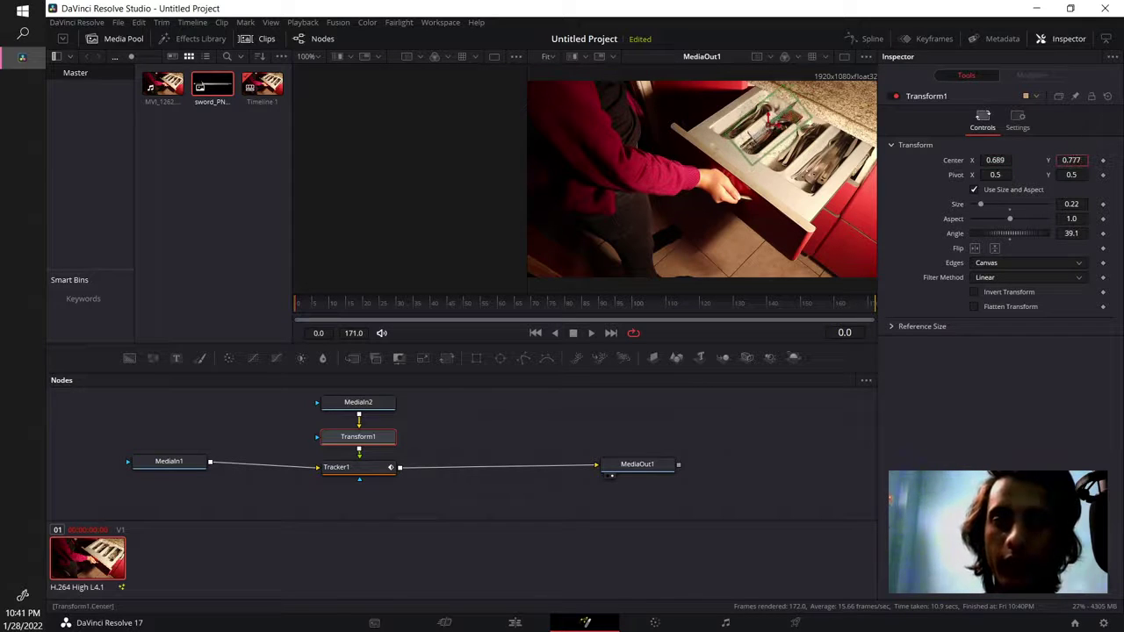
key(space)
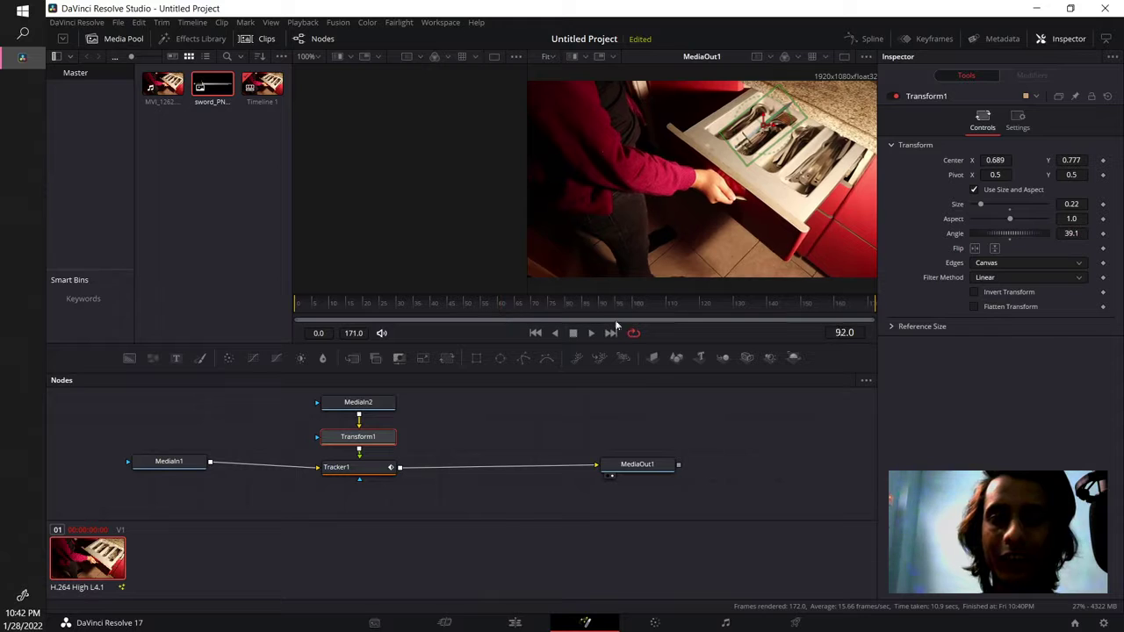
drag(746, 320, 521, 352)
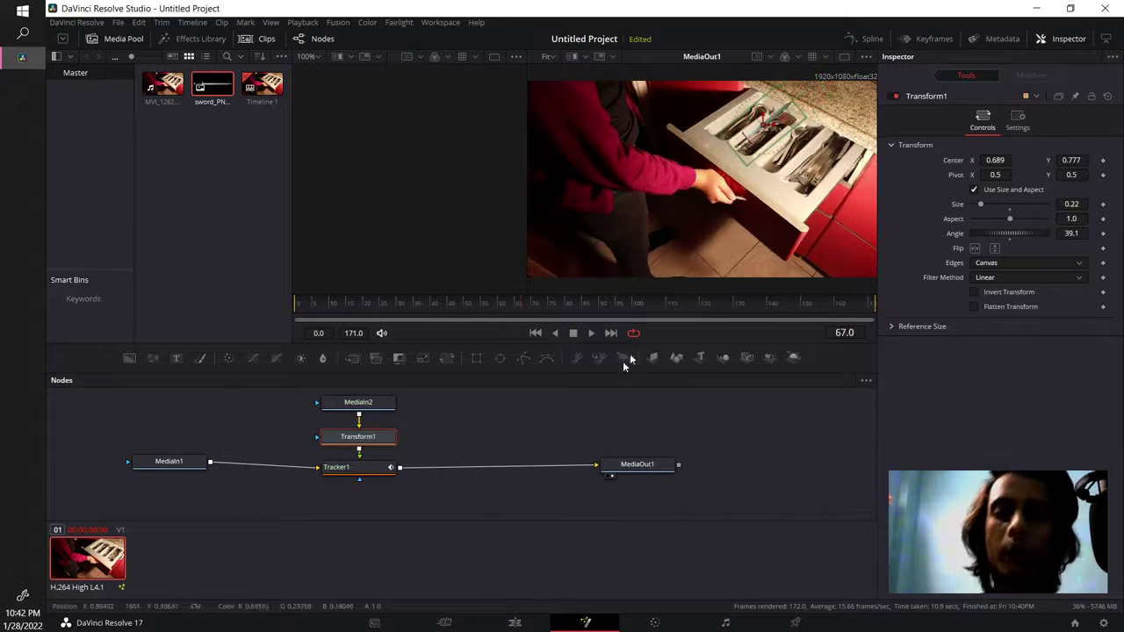
click(413, 307)
key(space)
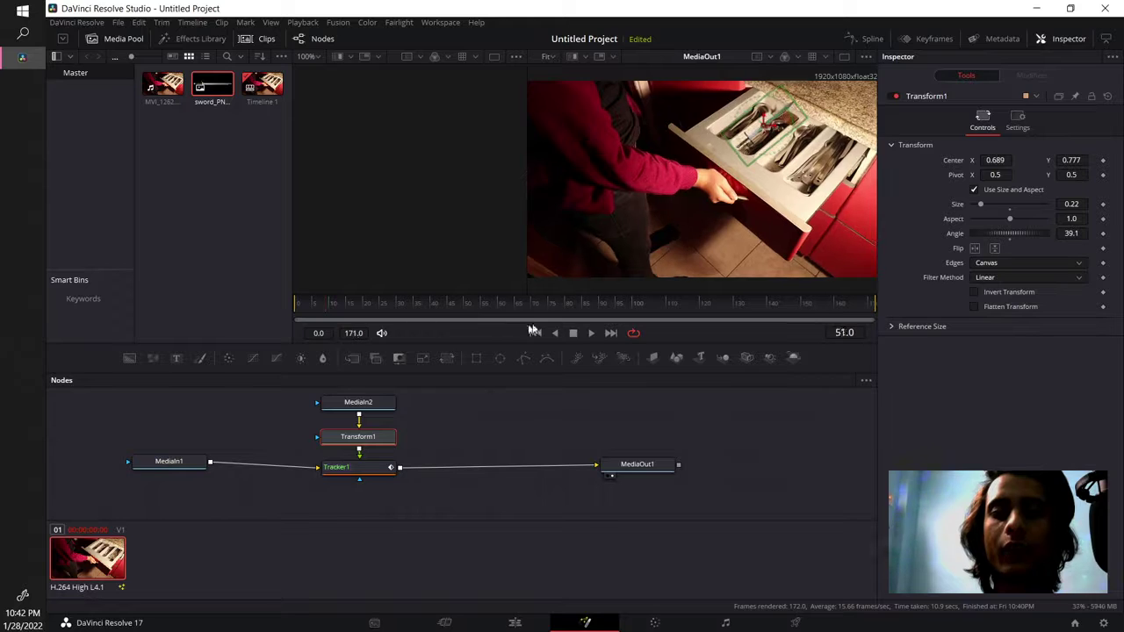